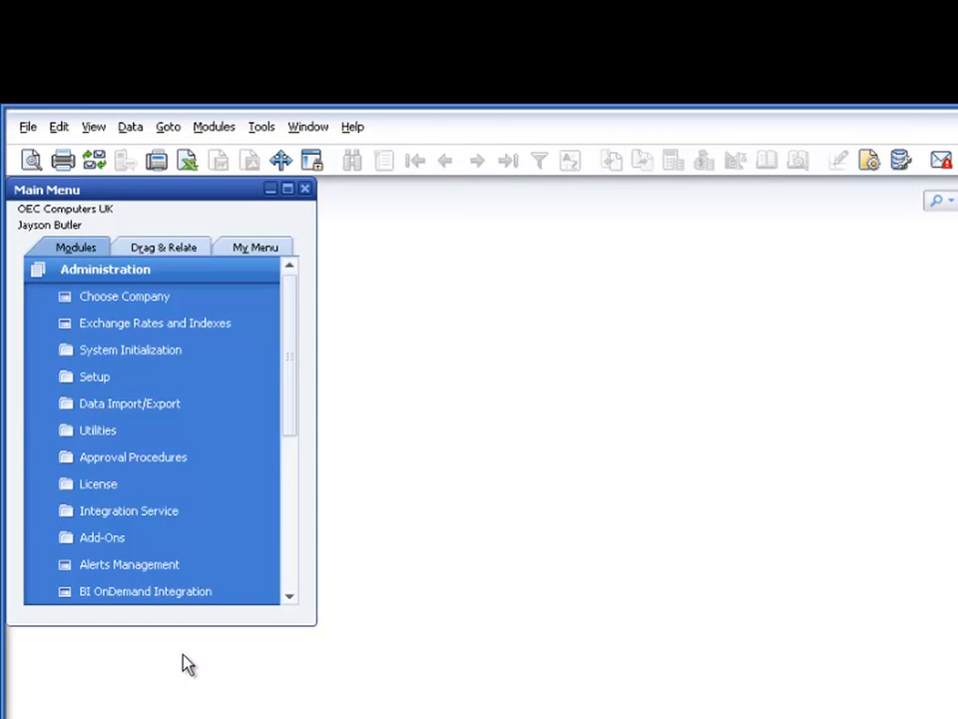
# Open Alerts Management, list all predefined alerts and load the "Deviation from % of Gross Profit" alert.
pyautogui.click(151, 560)
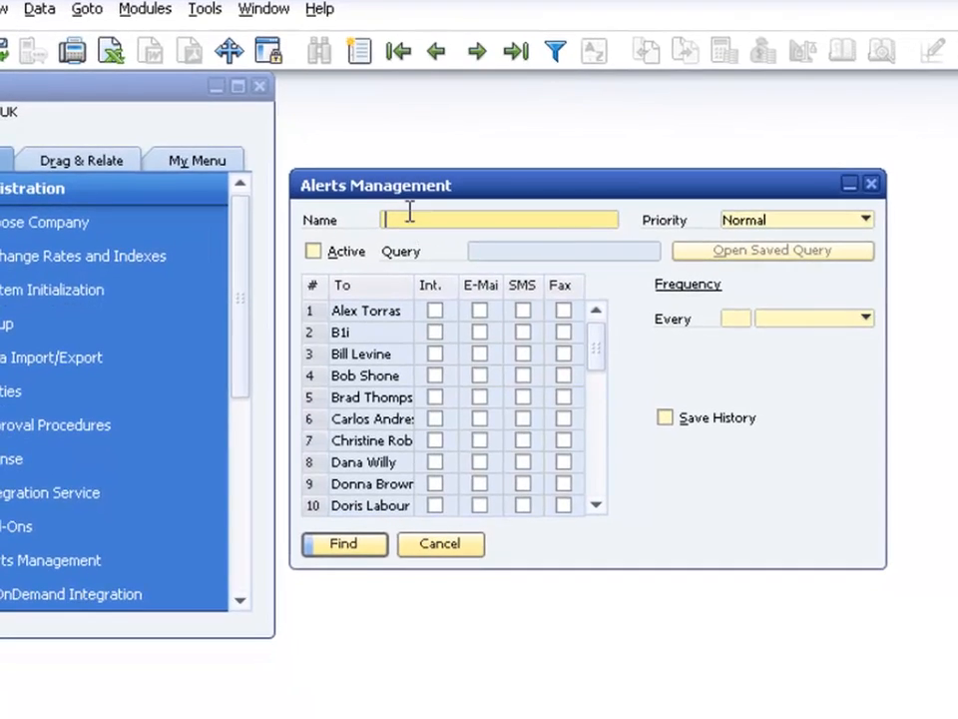
pyautogui.write('*')
pyautogui.press('Tab')
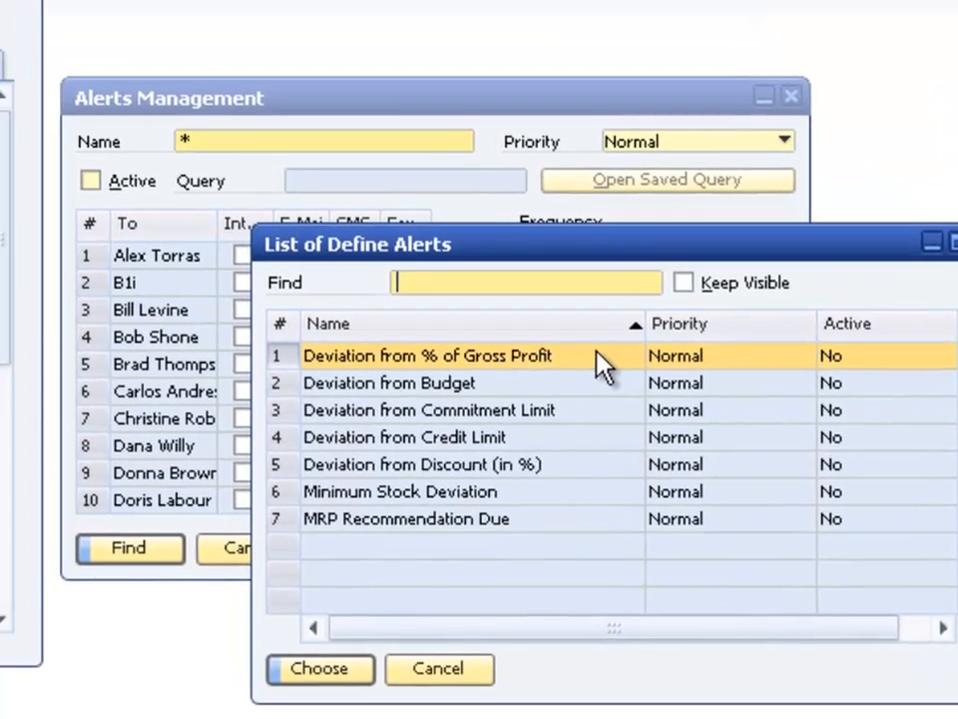
pyautogui.doubleClick(496, 190)
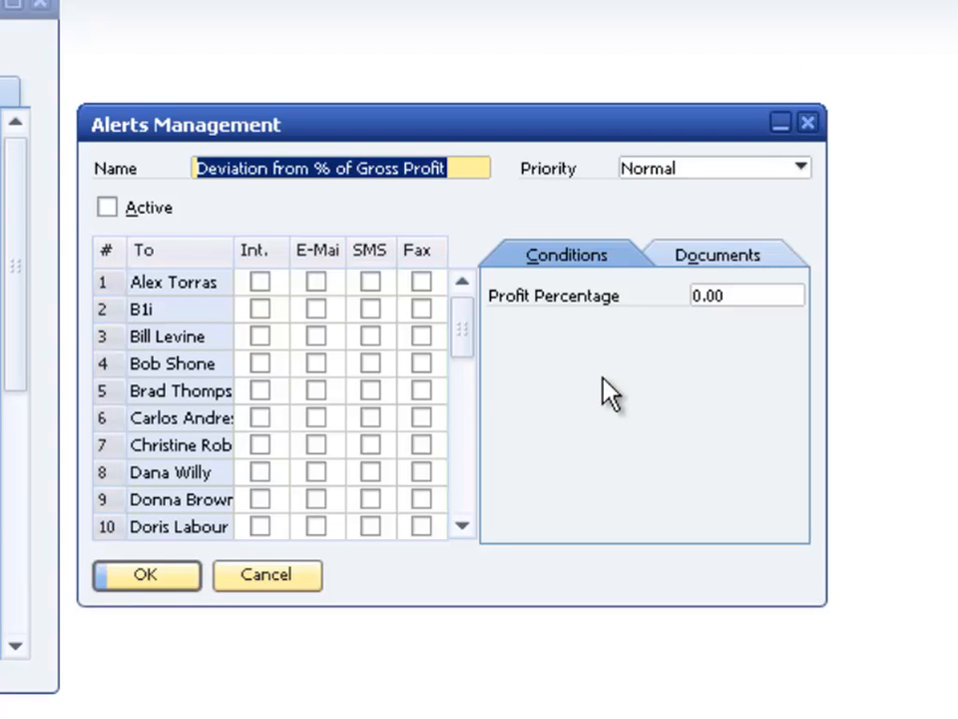
# Enable internal alert messages for the users in rows 16 and 17, plus e-mail notification for the user in row 17.
pyautogui.moveTo(463, 327); pyautogui.dragTo(479, 432)
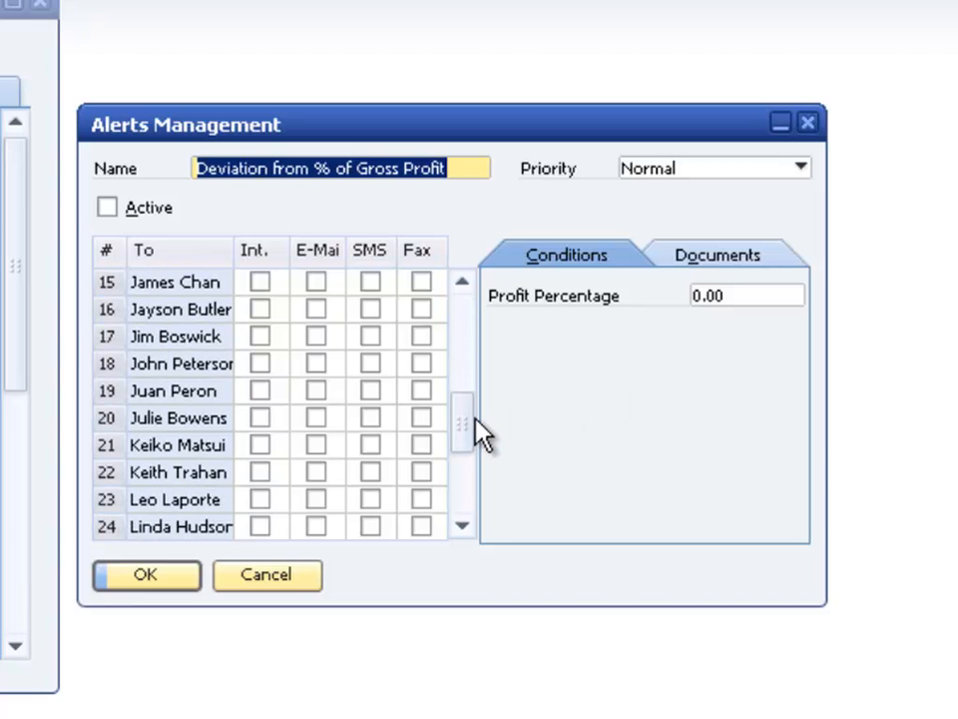
pyautogui.click(261, 311)
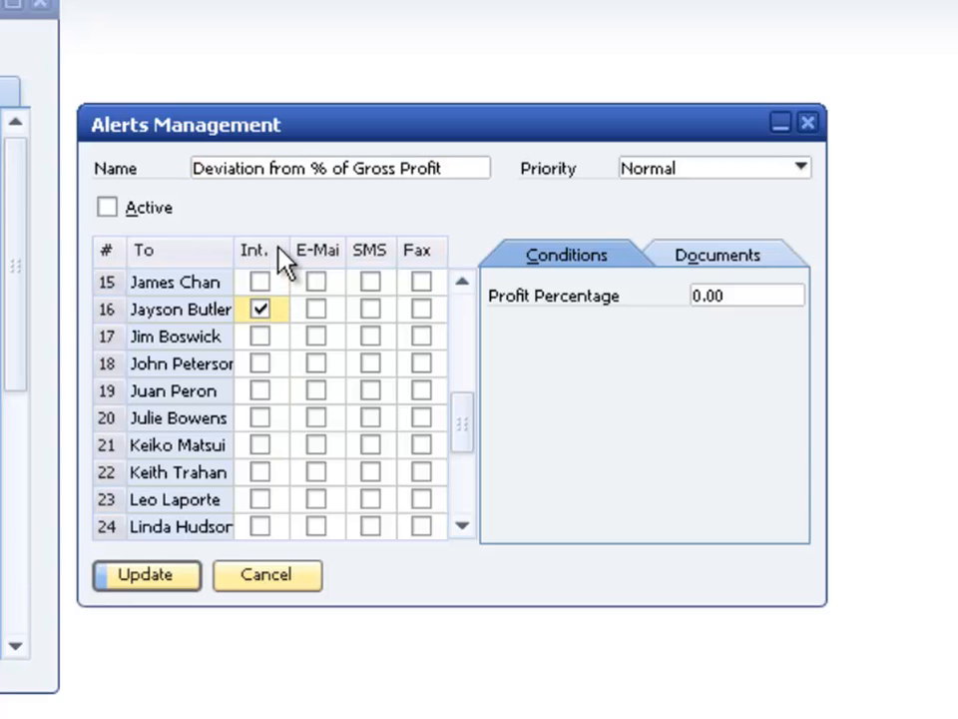
pyautogui.click(263, 337)
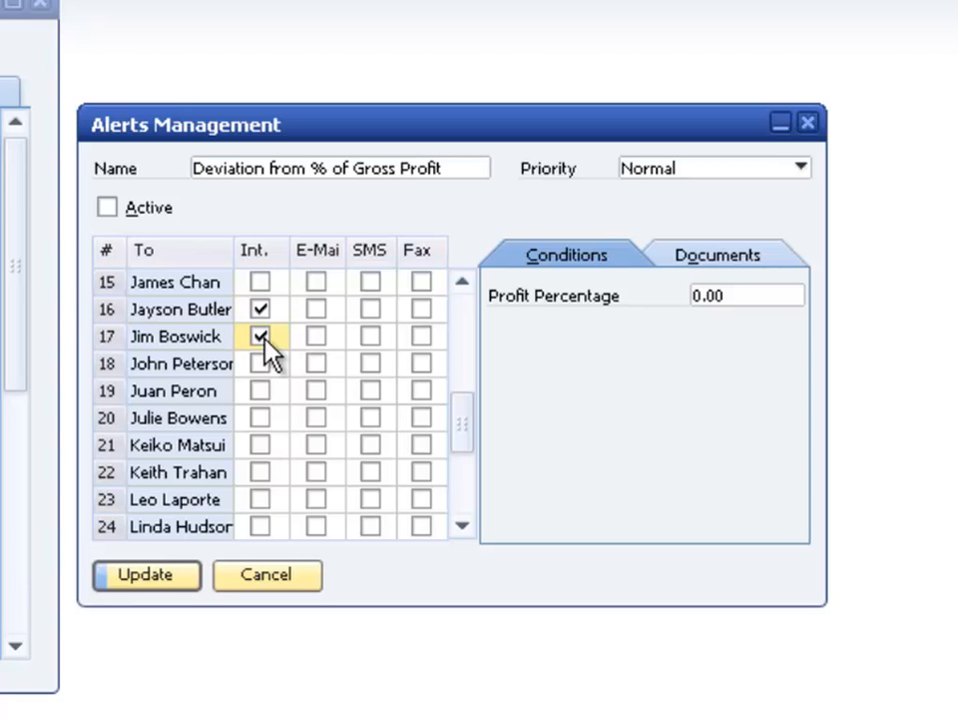
pyautogui.click(317, 336)
# Apply the alert to the document types Sales Quotations, Sales Orders and A/R Invoices.
pyautogui.click(701, 257)
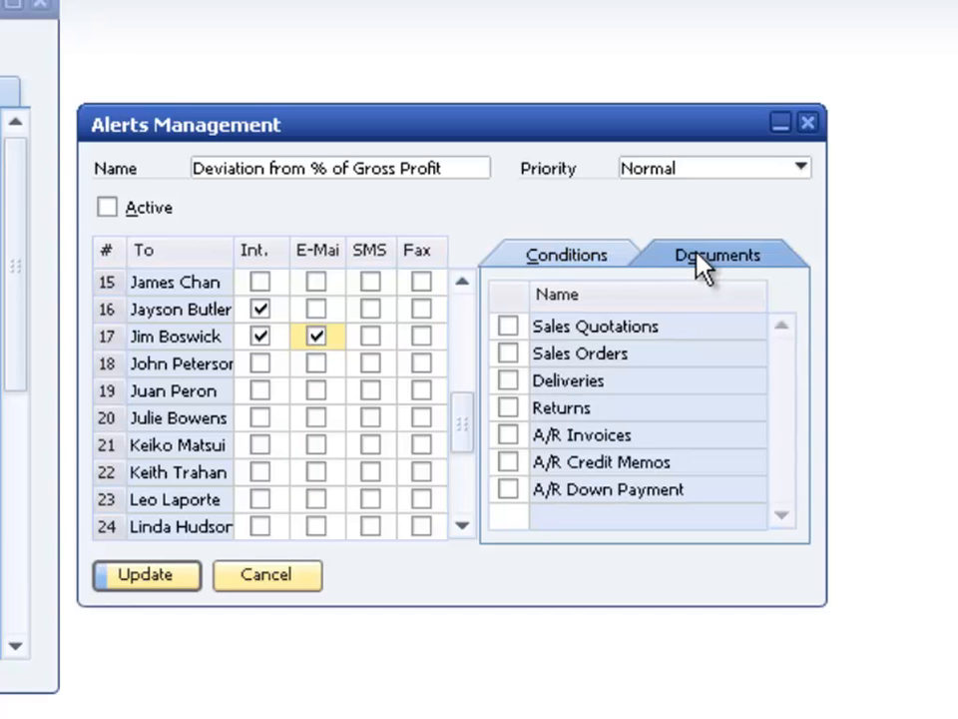
pyautogui.click(506, 328)
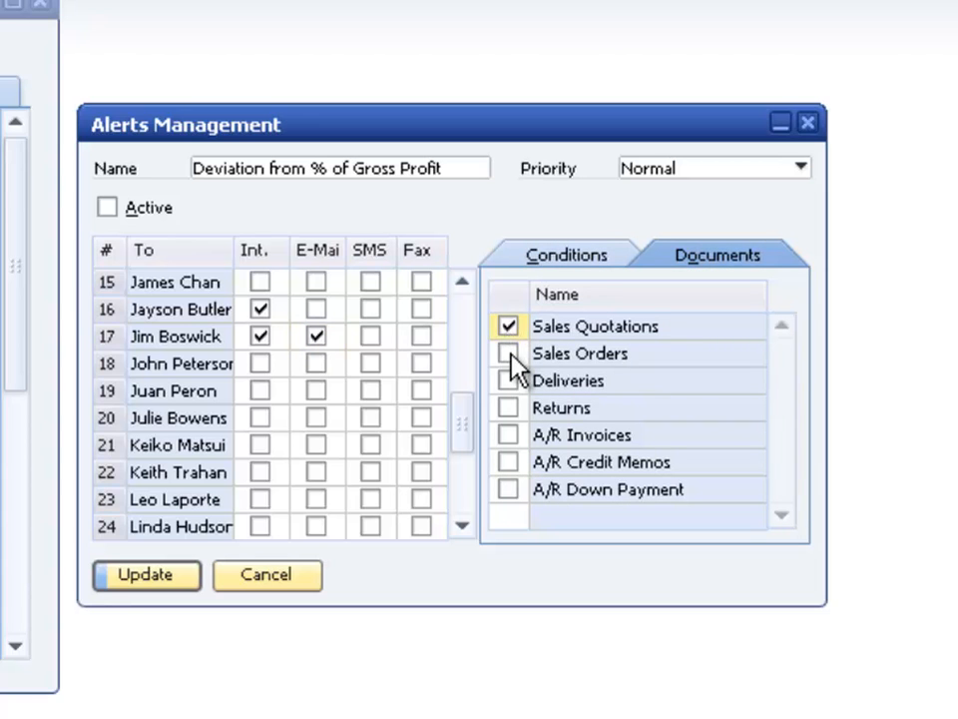
pyautogui.click(509, 353)
pyautogui.click(509, 435)
# Set the alert condition's profit percentage to 32.
pyautogui.click(624, 271)
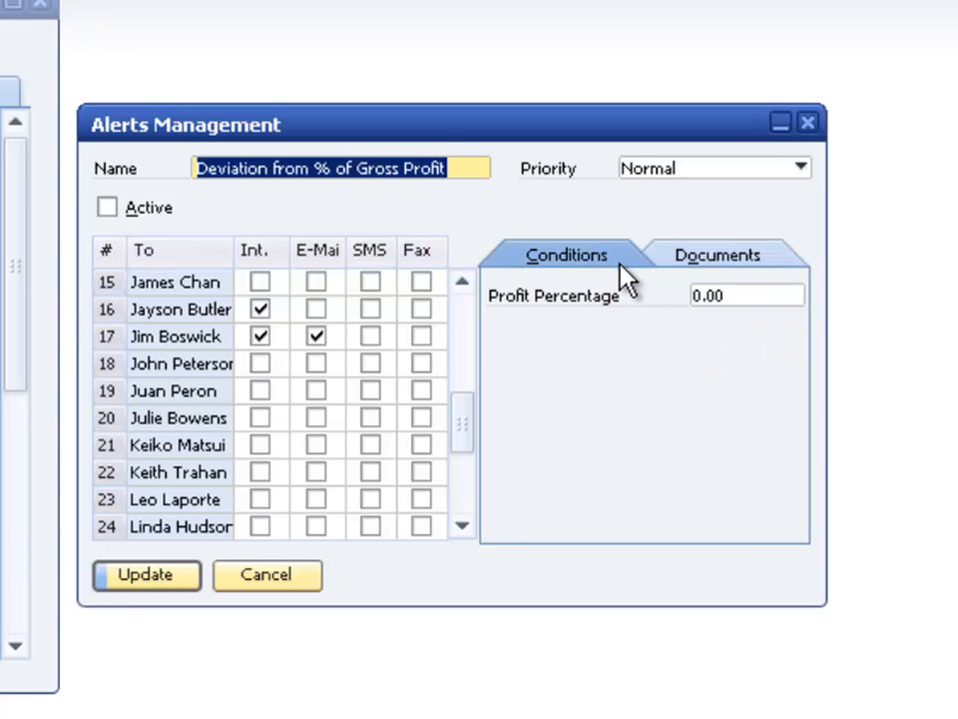
pyautogui.click(731, 293)
pyautogui.write('32')
pyautogui.press('Tab')
# Give the gross profit alert High priority, make it active, and save and close it.
pyautogui.click(746, 171)
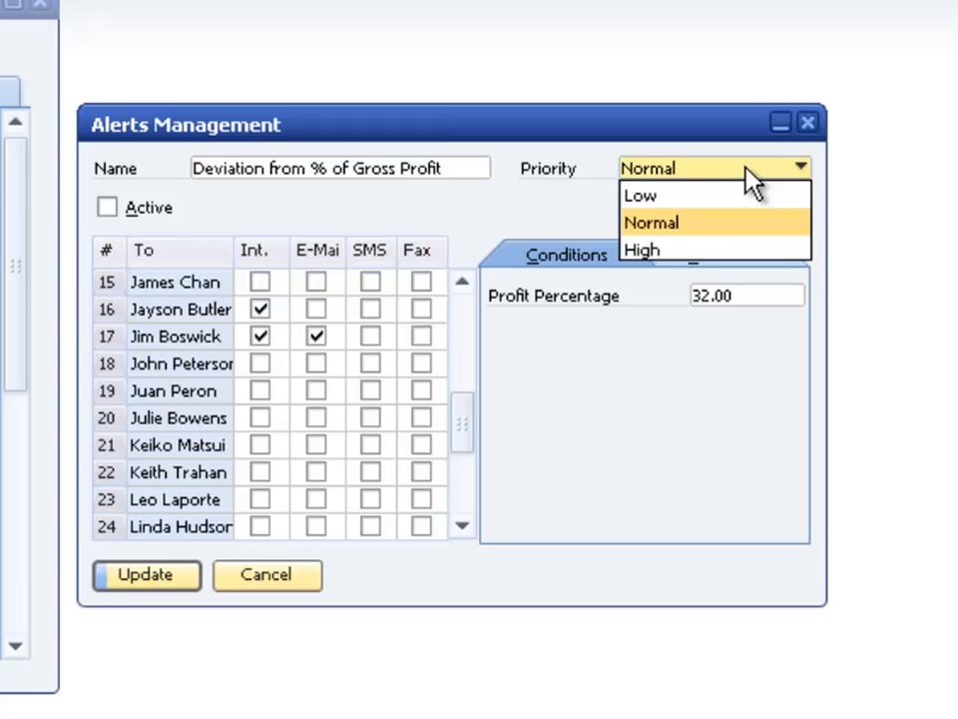
pyautogui.click(685, 251)
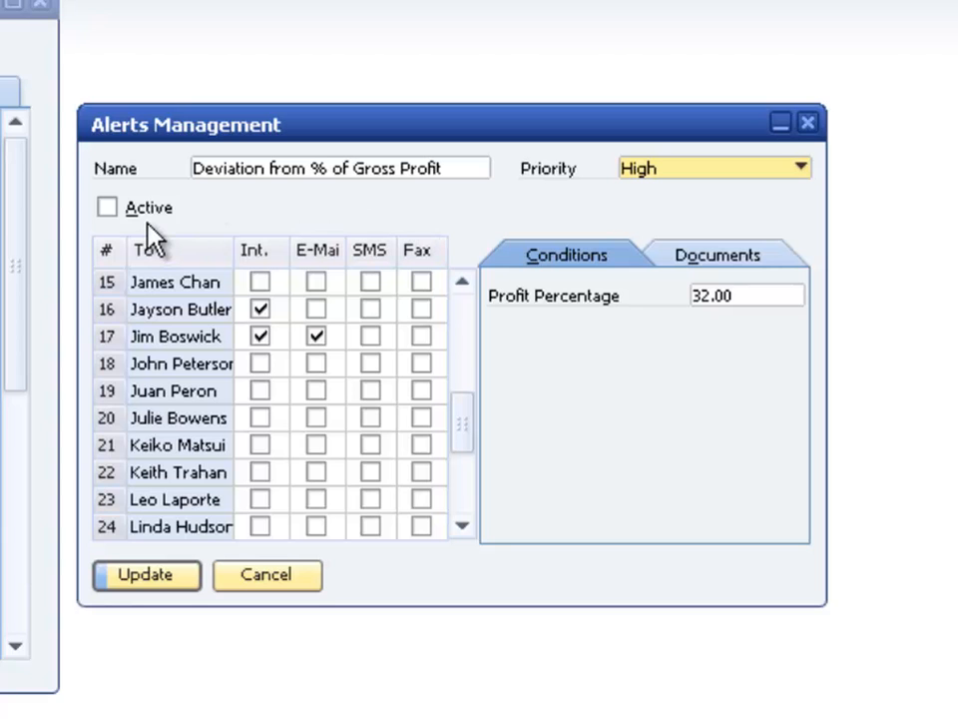
pyautogui.click(110, 205)
pyautogui.click(155, 576)
pyautogui.click(150, 575)
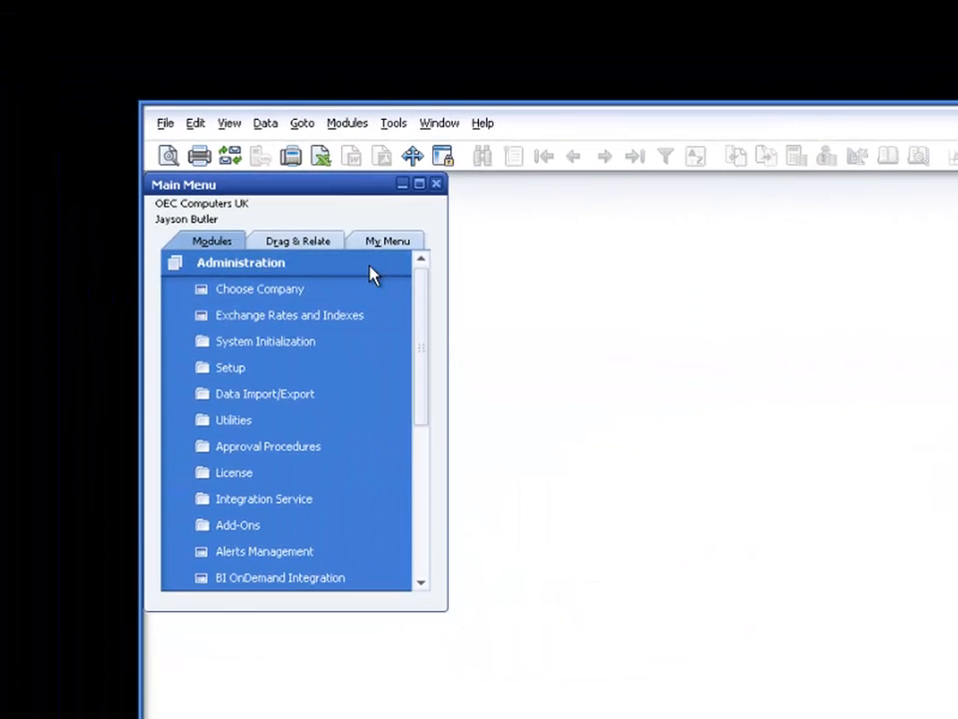
# Start a new sales order for the customer Microchips with delivery date 10.01.12.
pyautogui.click(339, 257)
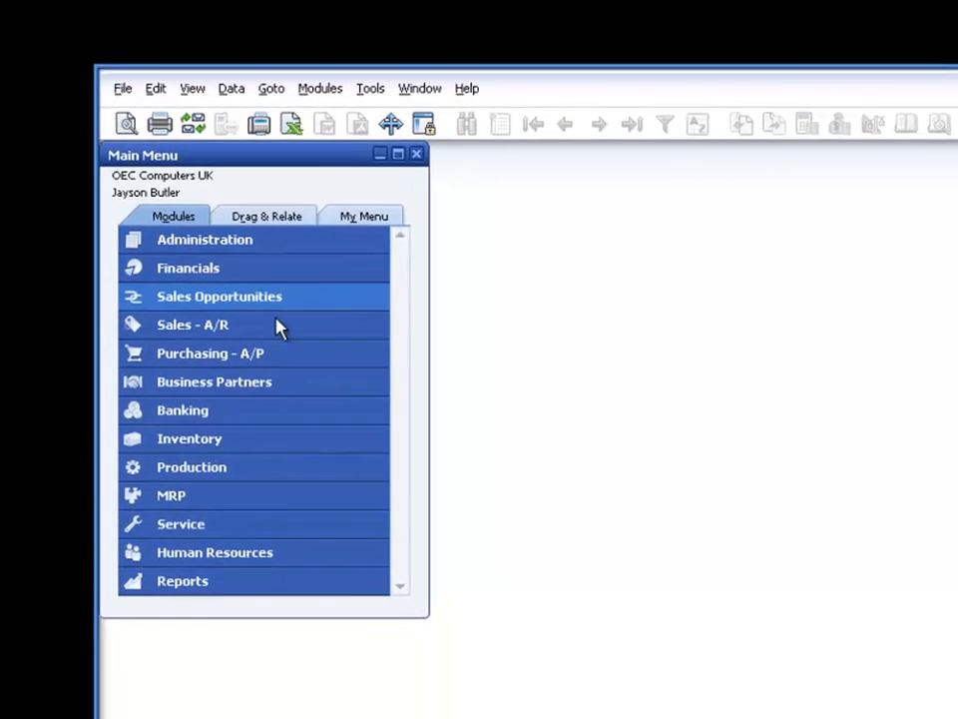
pyautogui.click(277, 324)
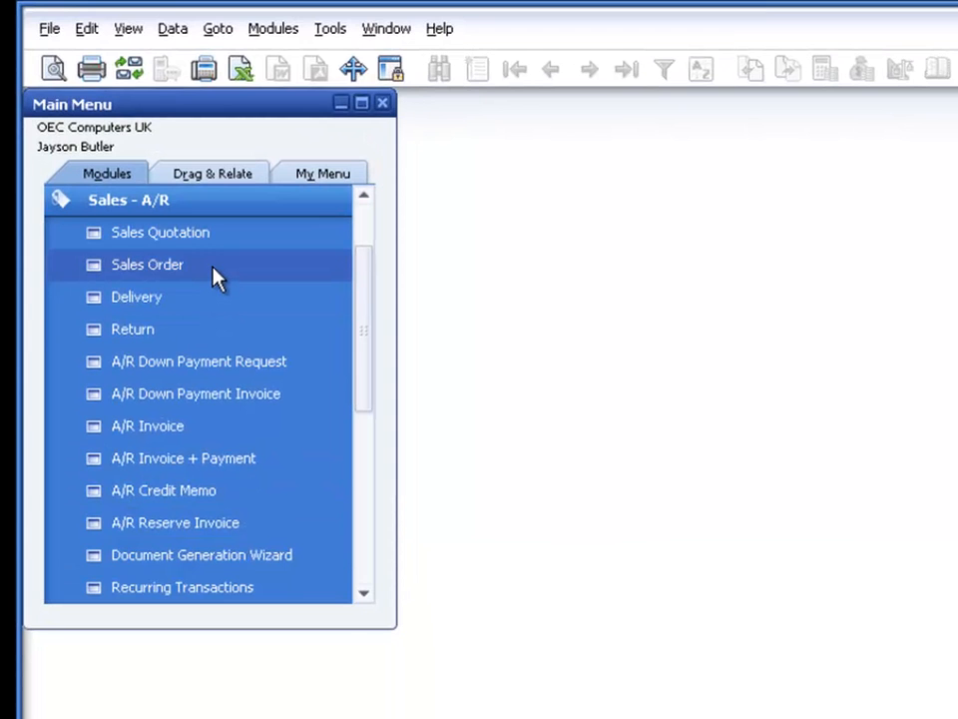
pyautogui.click(216, 272)
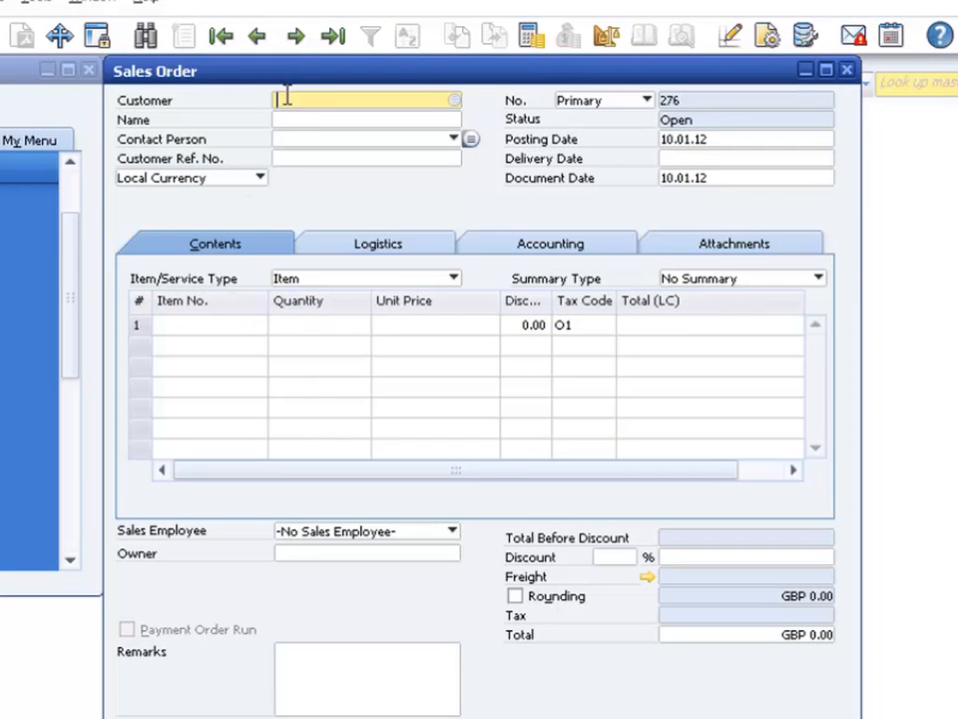
pyautogui.write('C2')
pyautogui.press('Tab')
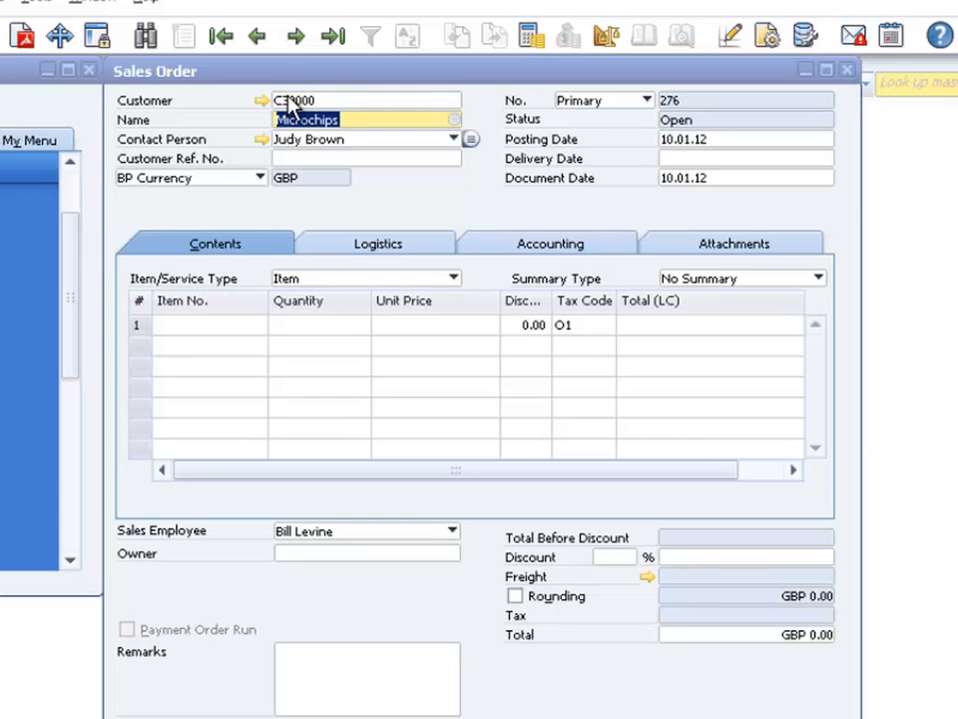
pyautogui.click(685, 158)
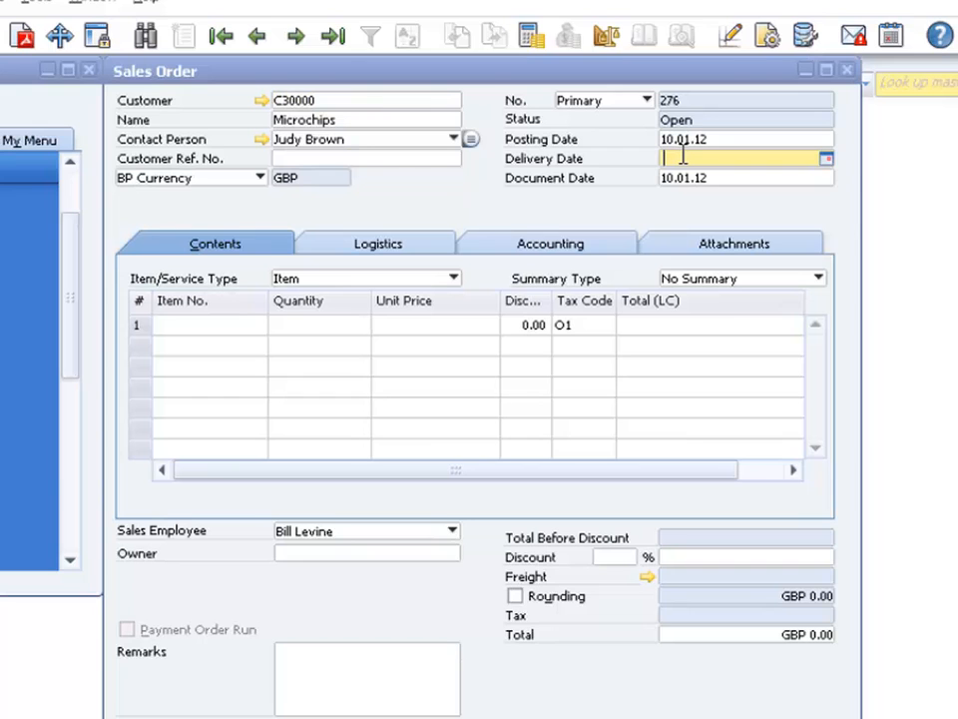
pyautogui.write('10.01.12')
pyautogui.press('Tab')
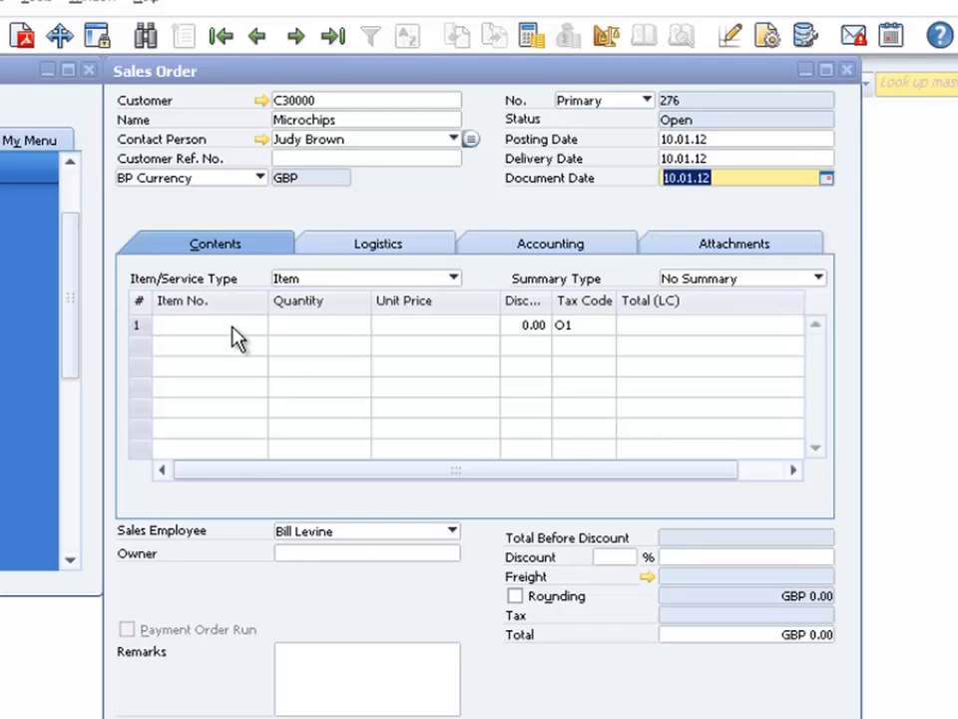
# Enter item C00009 on the first order line and set its unit price to 10.50.
pyautogui.click(183, 327)
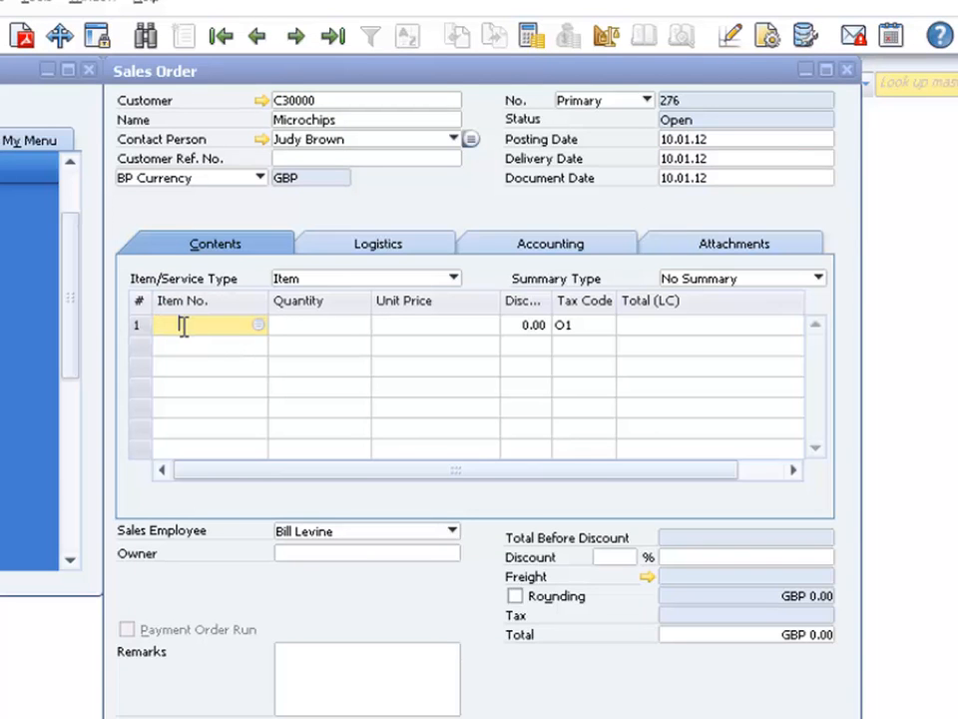
pyautogui.write('C')
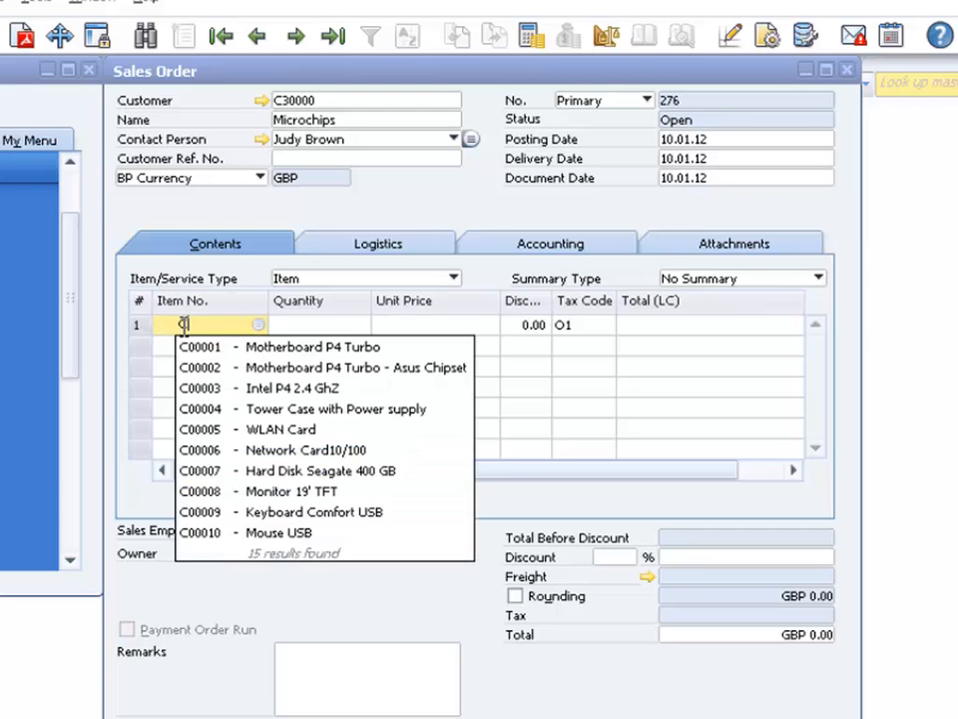
pyautogui.write('00009')
pyautogui.click(204, 346)
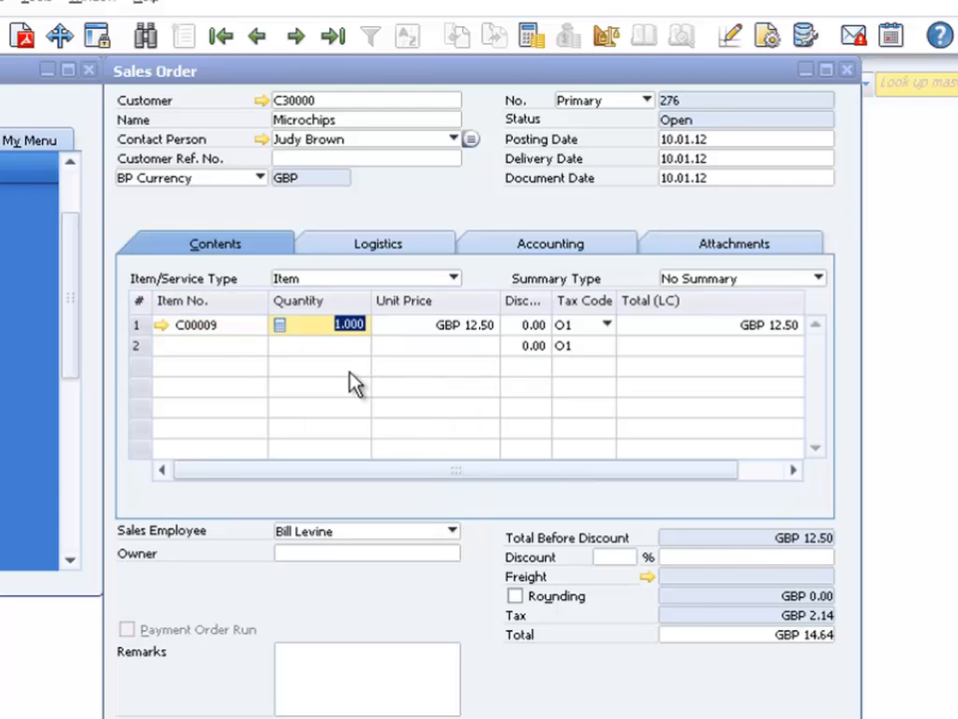
pyautogui.click(449, 325)
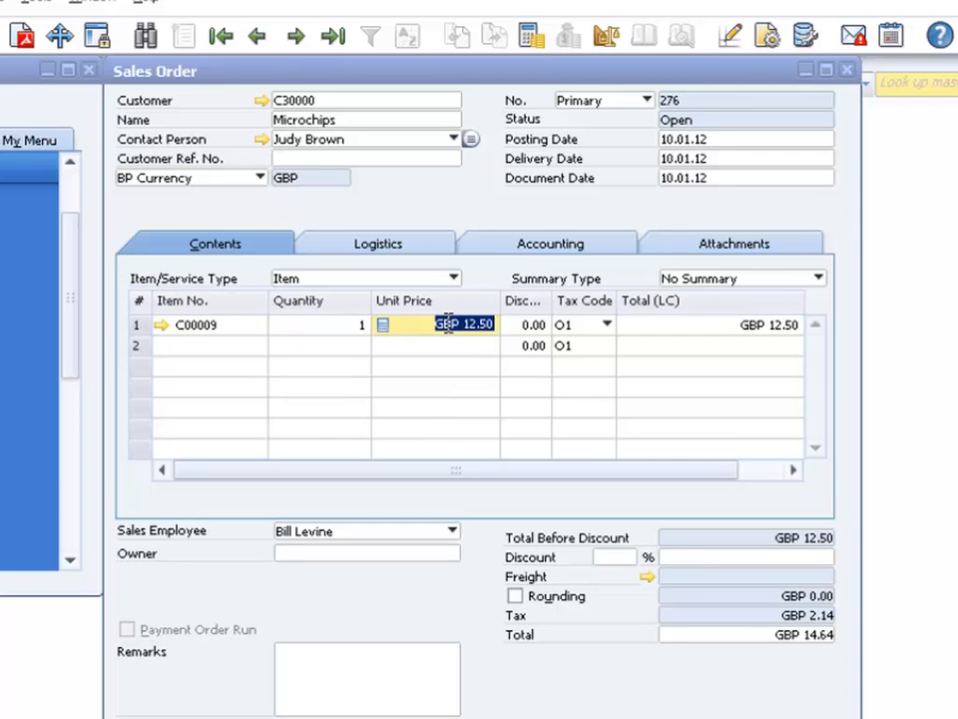
pyautogui.write('10')
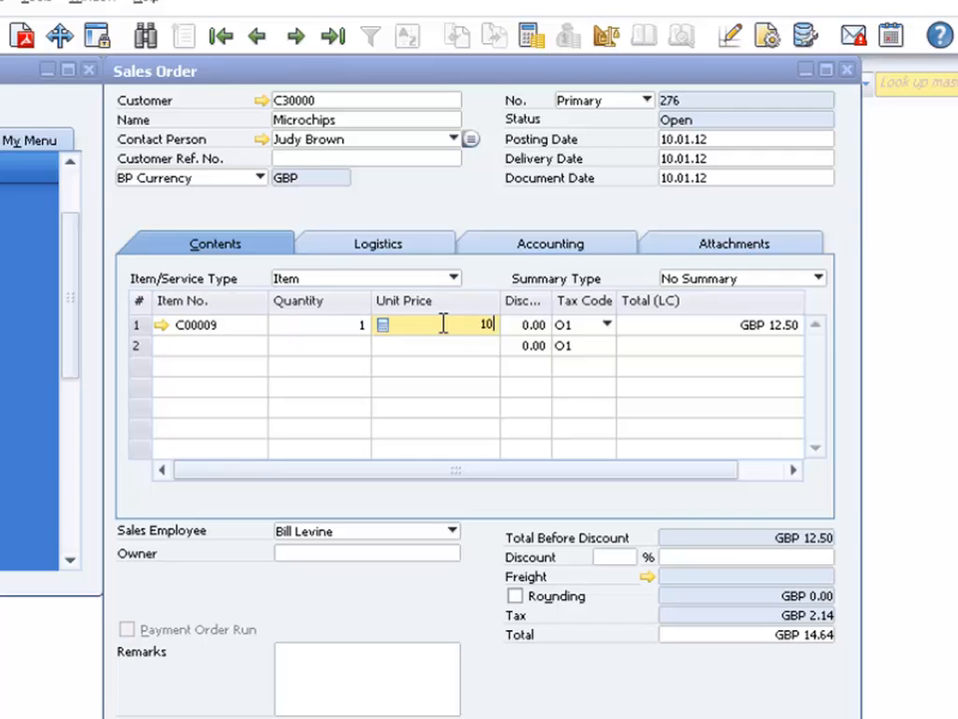
pyautogui.write('.50')
pyautogui.press('Tab')
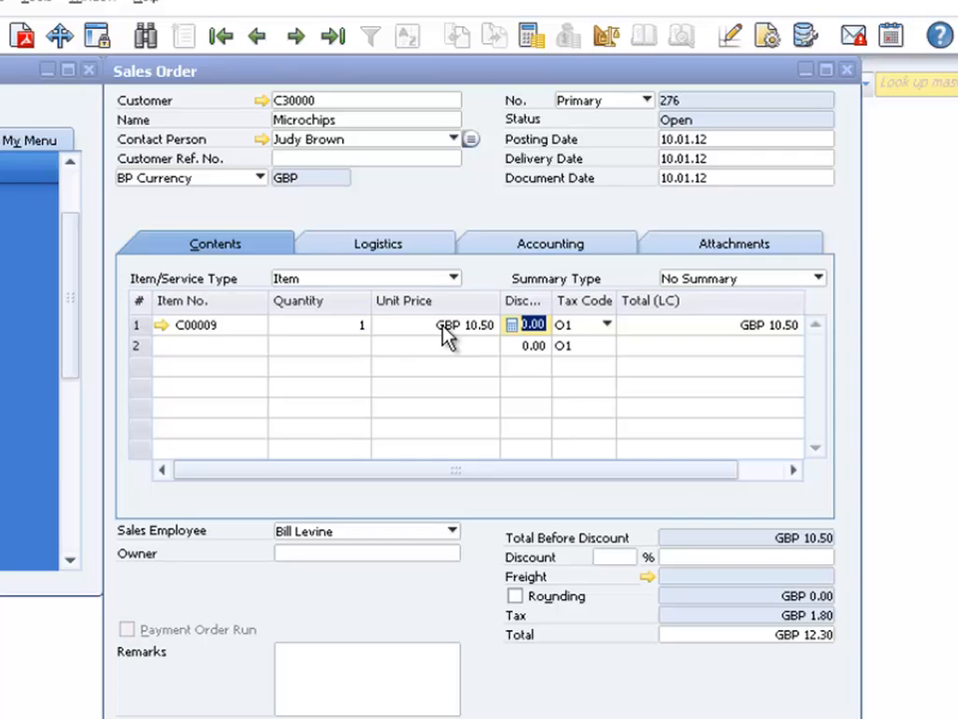
# Check the order's gross profit calculation, add the sales order and close the form.
pyautogui.click(526, 40)
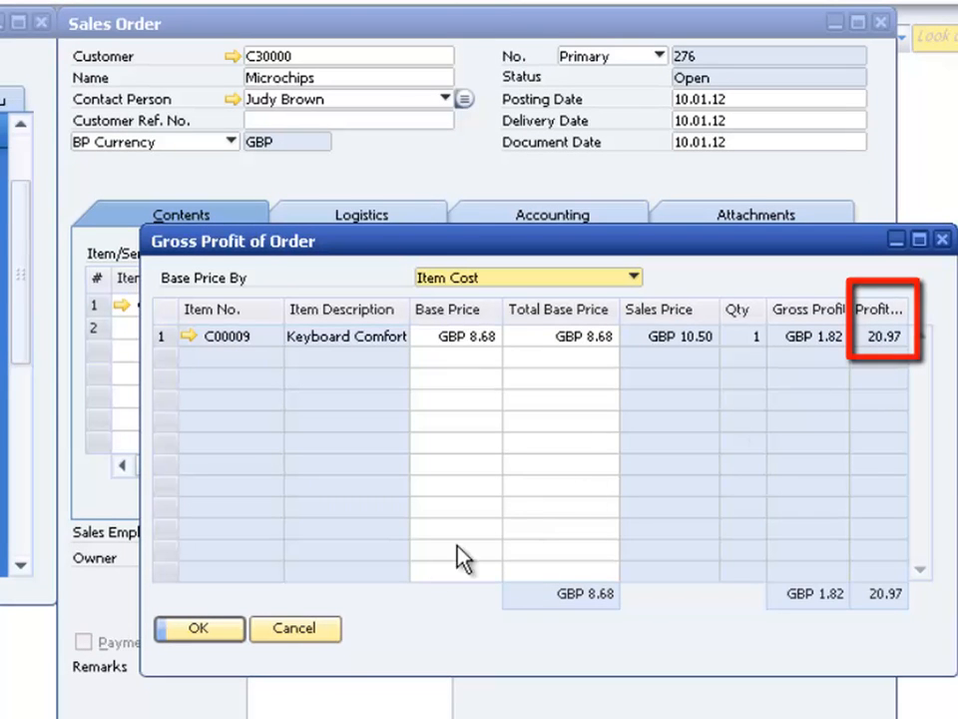
pyautogui.click(317, 641)
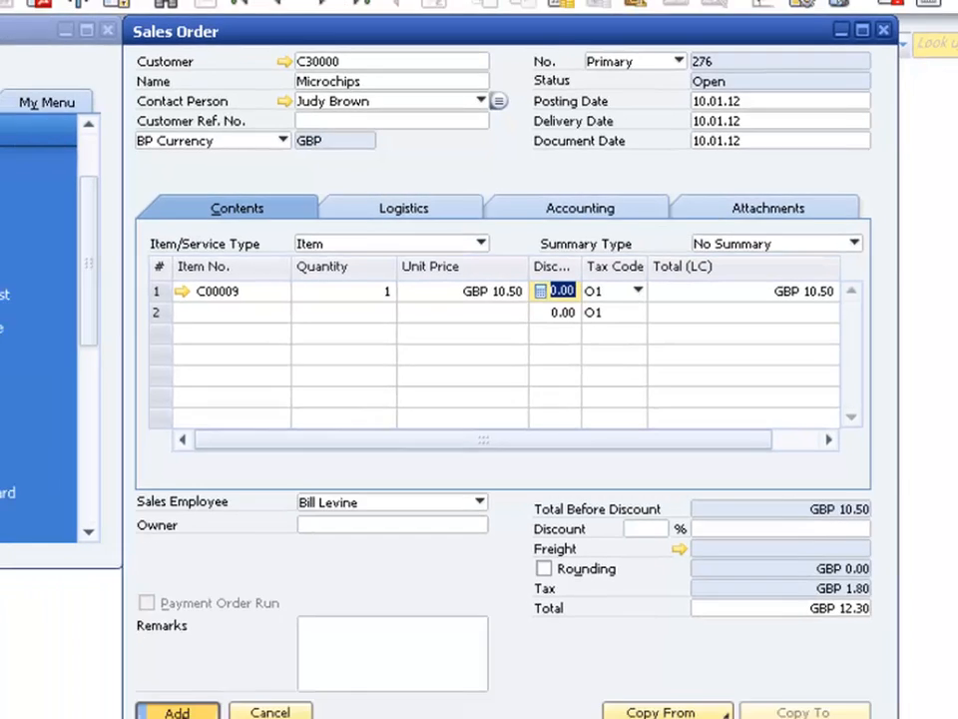
pyautogui.click(178, 708)
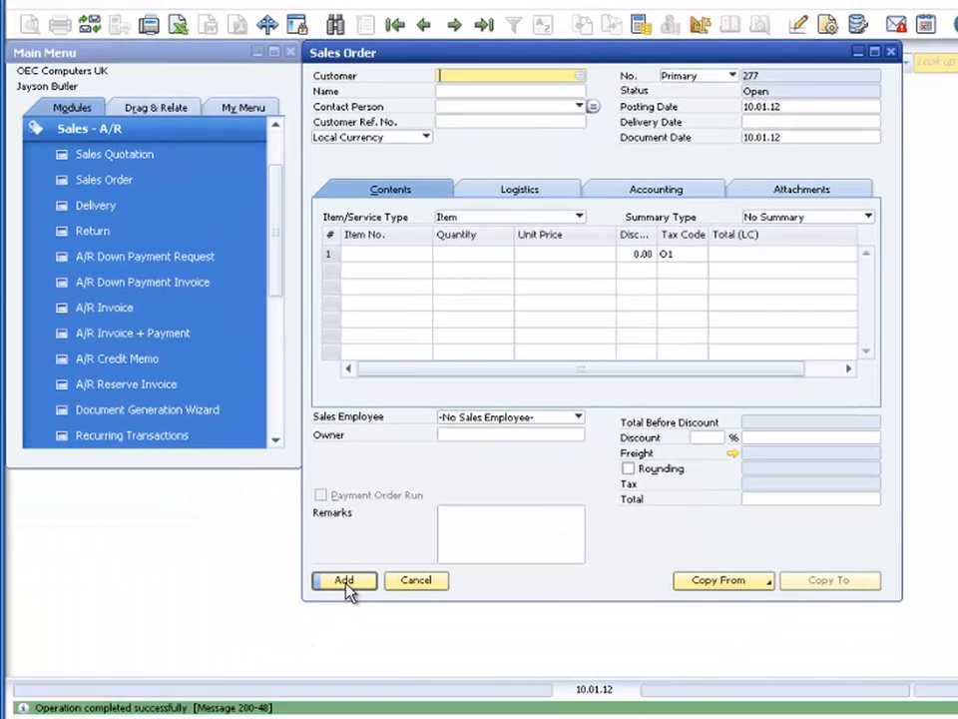
pyautogui.click(419, 587)
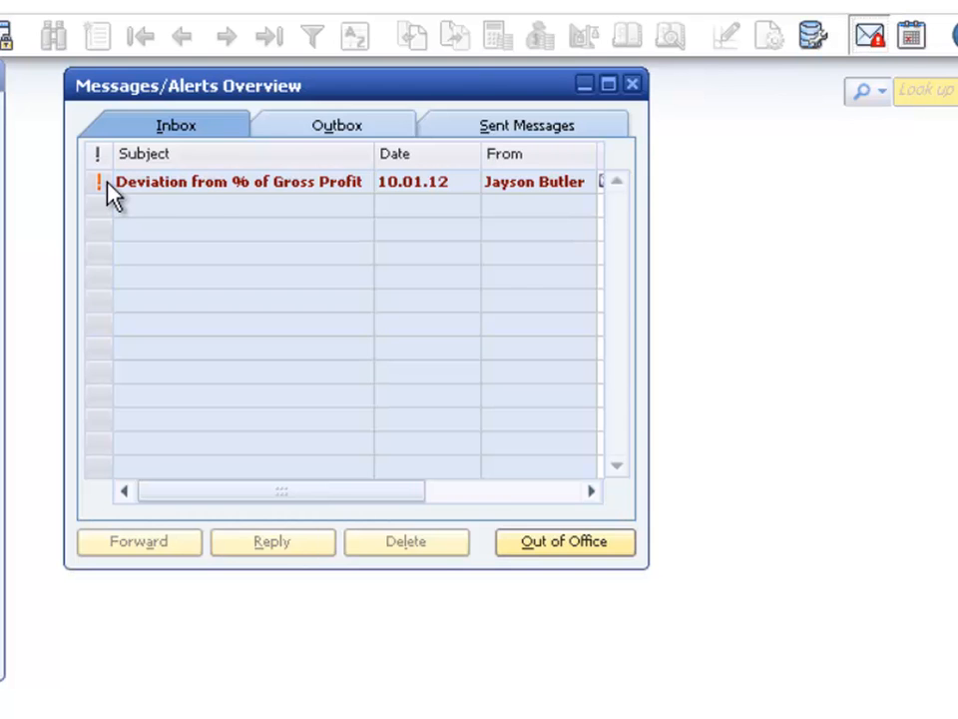
# Read the "Deviation from % of Gross Profit" alert in the inbox and close the messages overview.
pyautogui.click(212, 190)
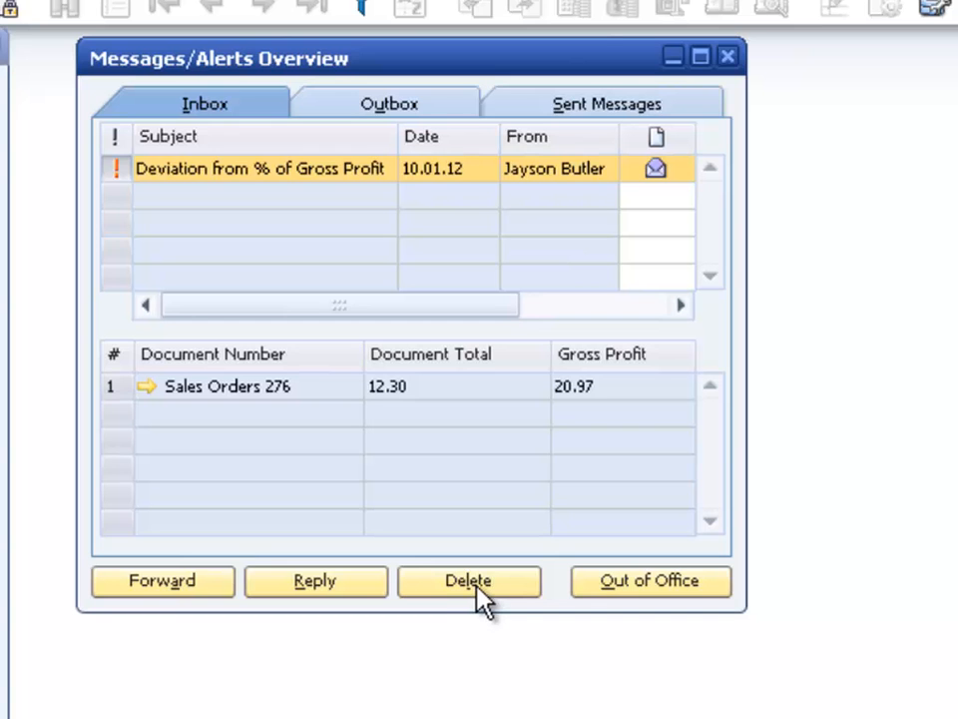
pyautogui.click(727, 55)
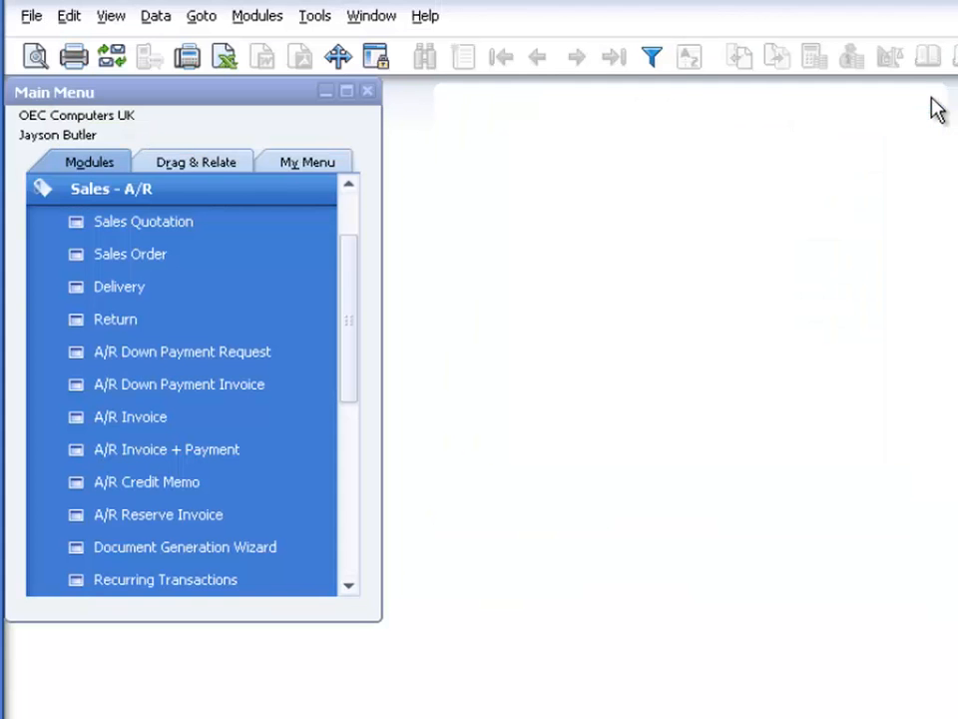
# Examine the message update interval in the Services section of the General Settings and close without changes.
pyautogui.click(199, 195)
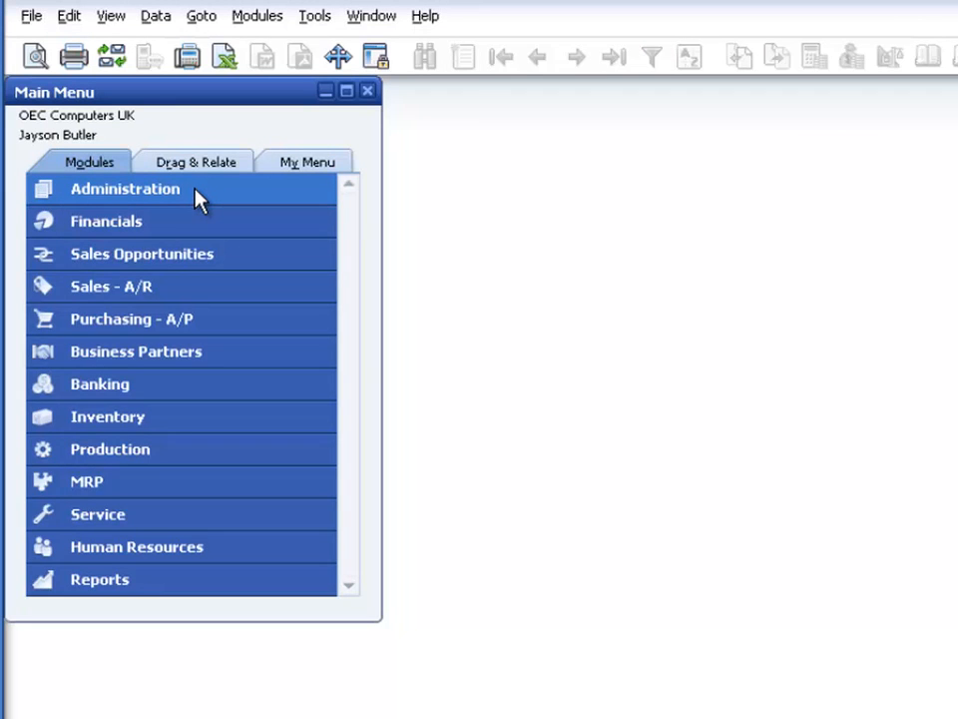
pyautogui.click(200, 195)
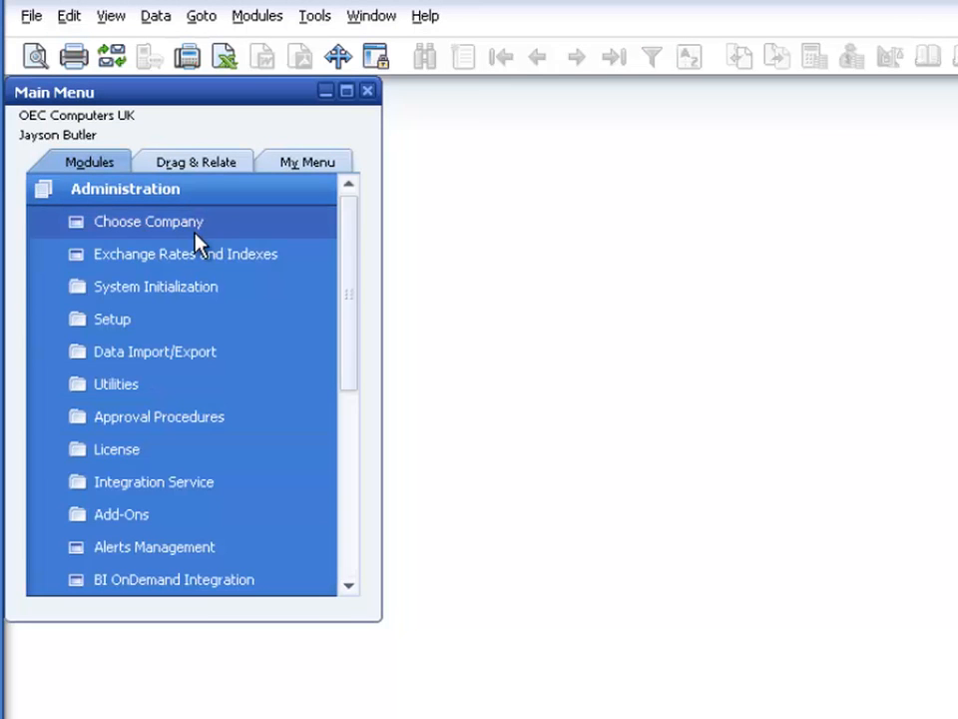
pyautogui.click(193, 287)
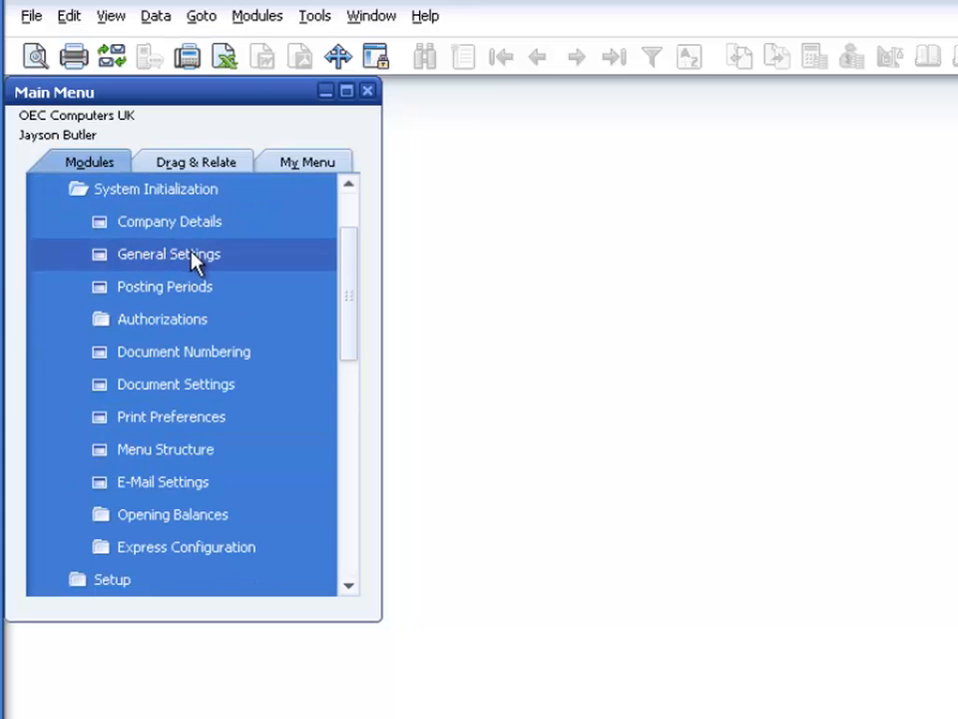
pyautogui.click(192, 251)
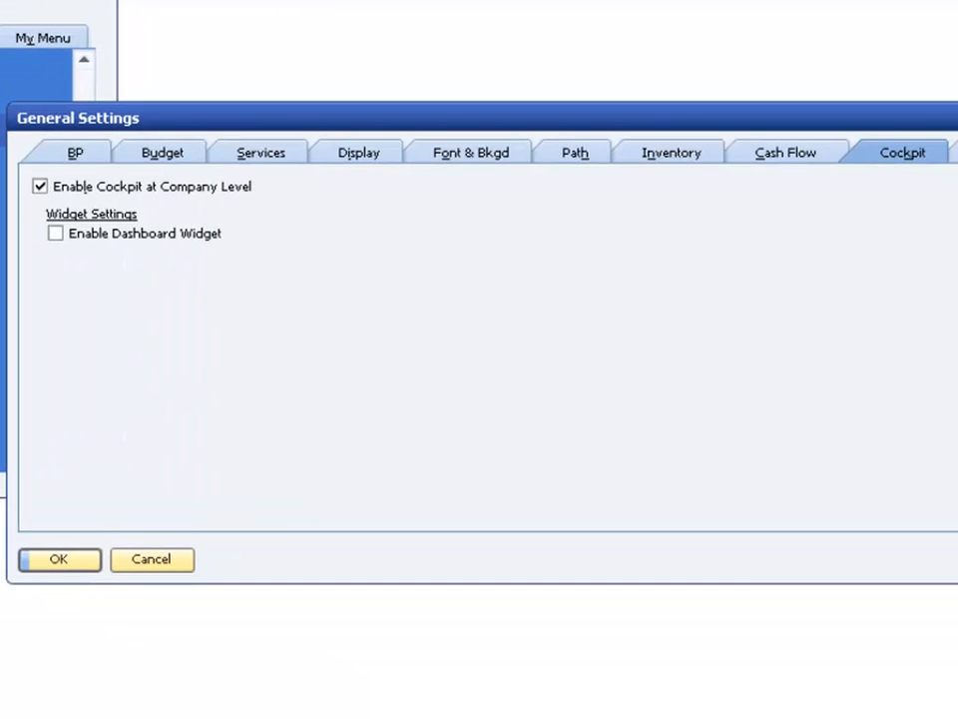
pyautogui.click(260, 156)
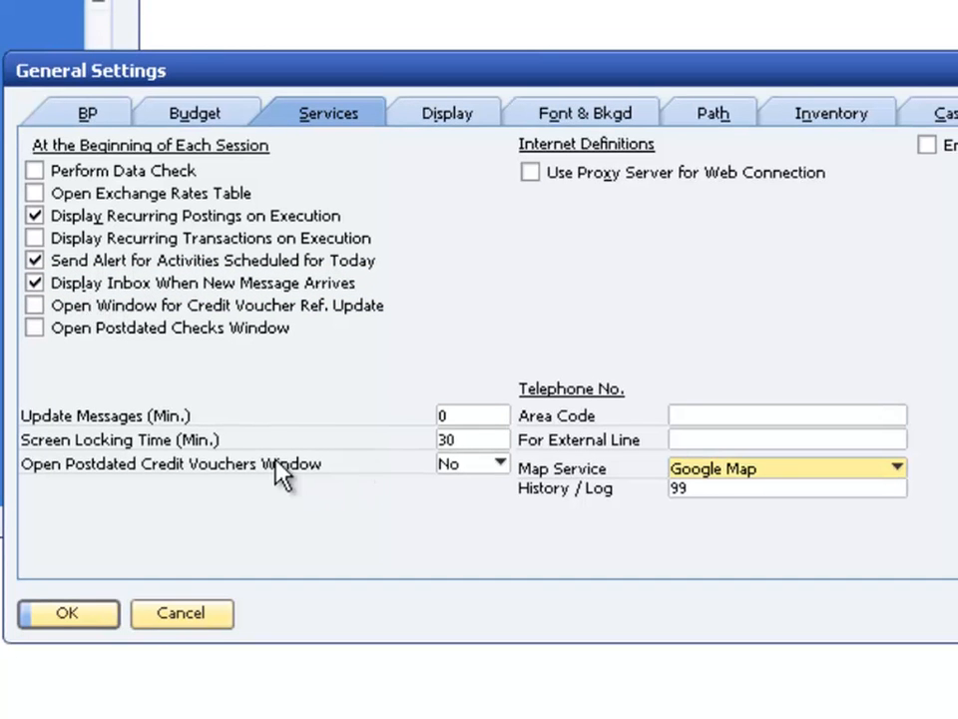
pyautogui.click(479, 416)
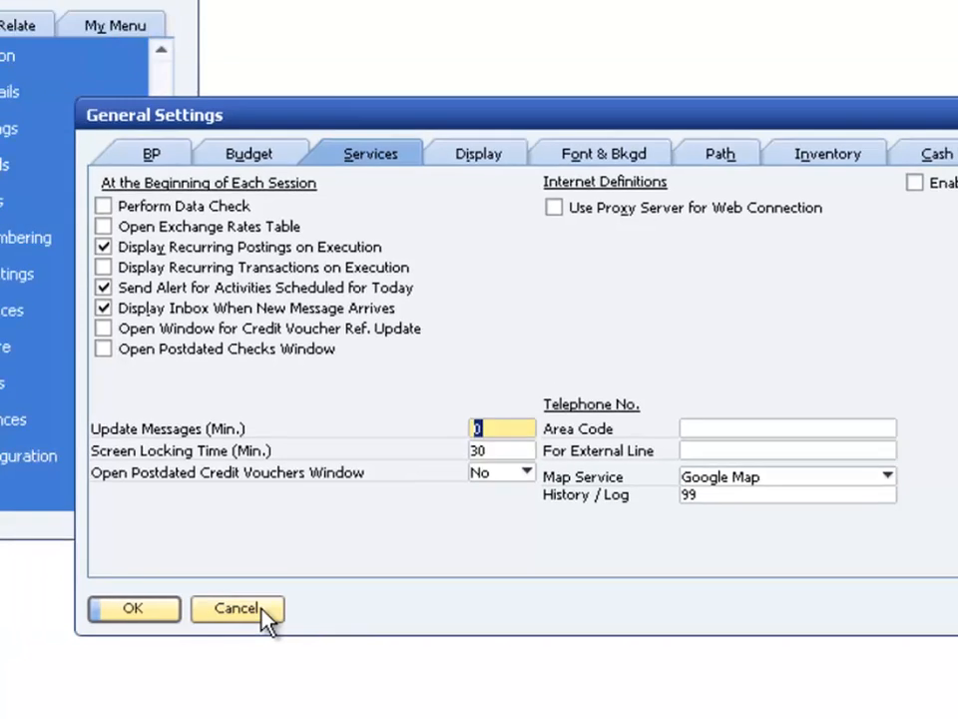
pyautogui.click(213, 616)
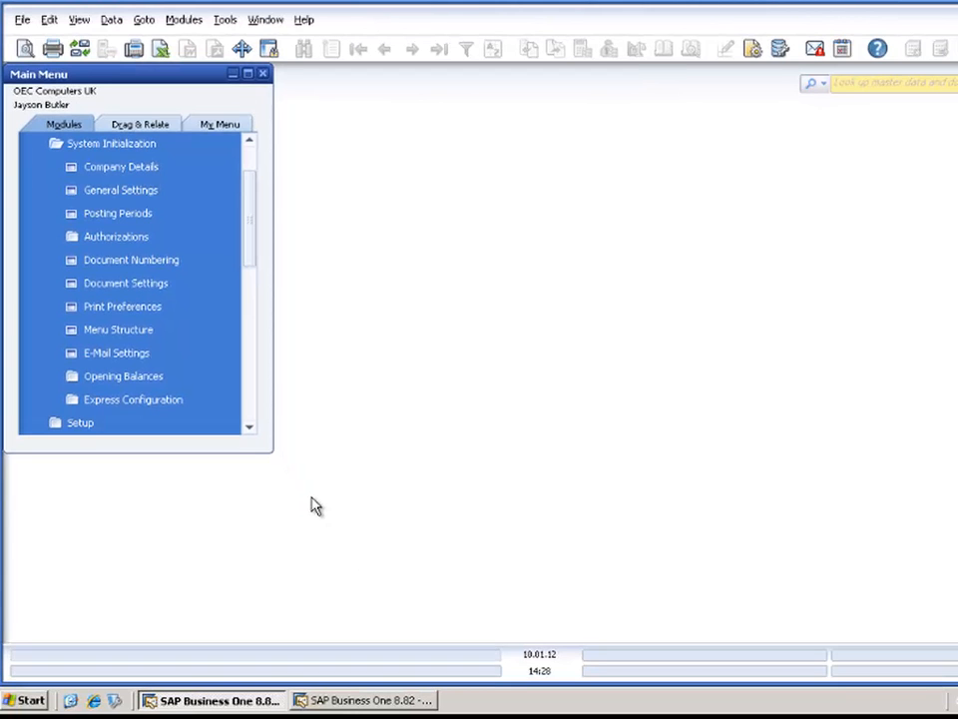
# Switch to the second SAP Business One session to see the other recipient's cockpit alerts.
pyautogui.click(361, 700)
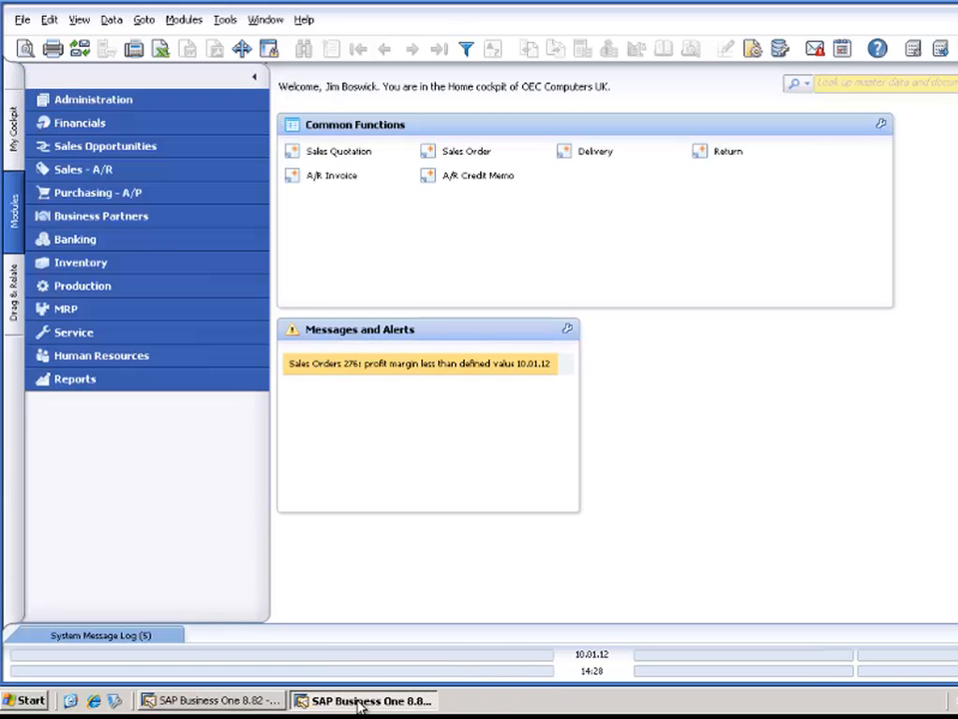